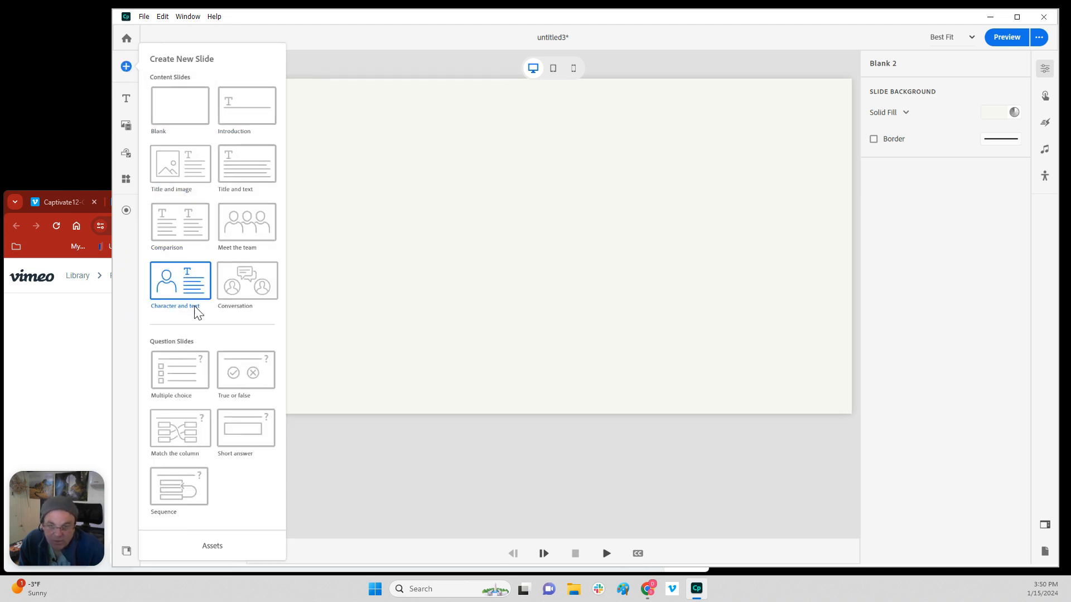
# Insert an Image media block on the blank slide and apply the white design option with the picture beside a large centred title
pyautogui.click(440, 251)
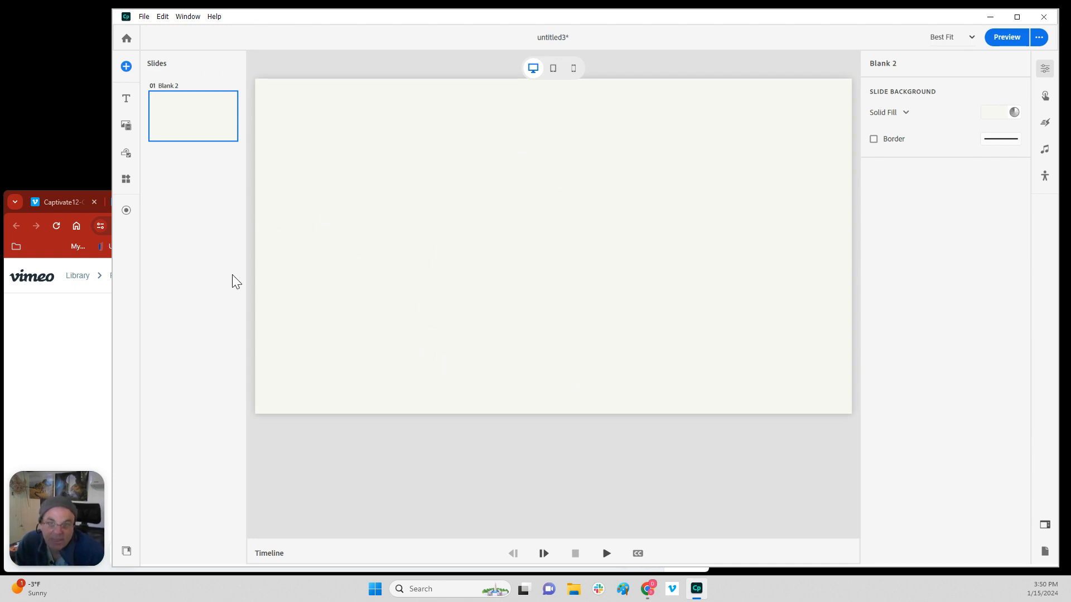
pyautogui.click(126, 126)
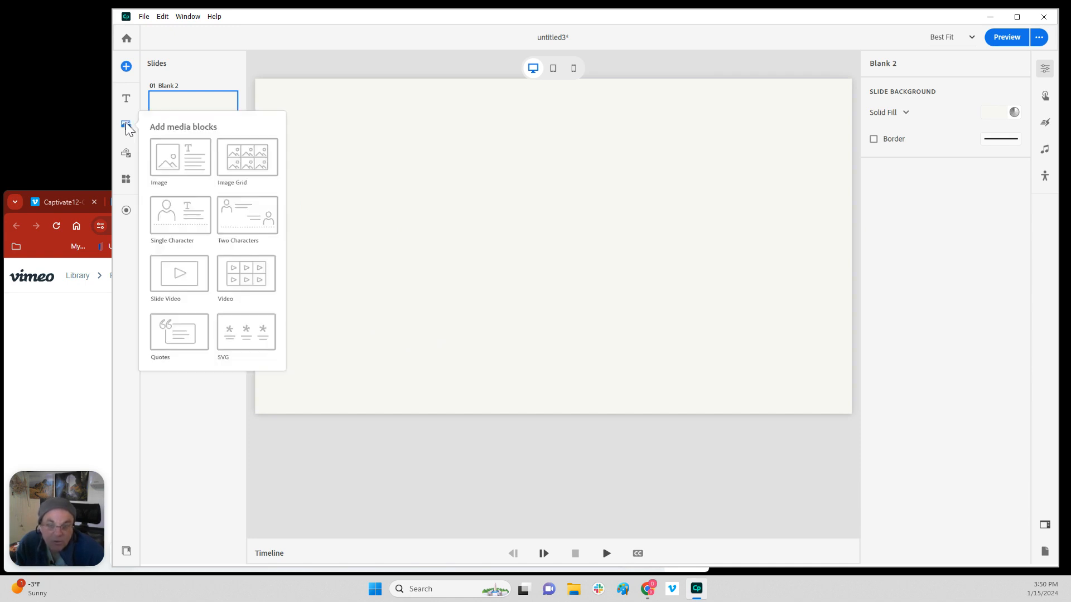
pyautogui.click(182, 160)
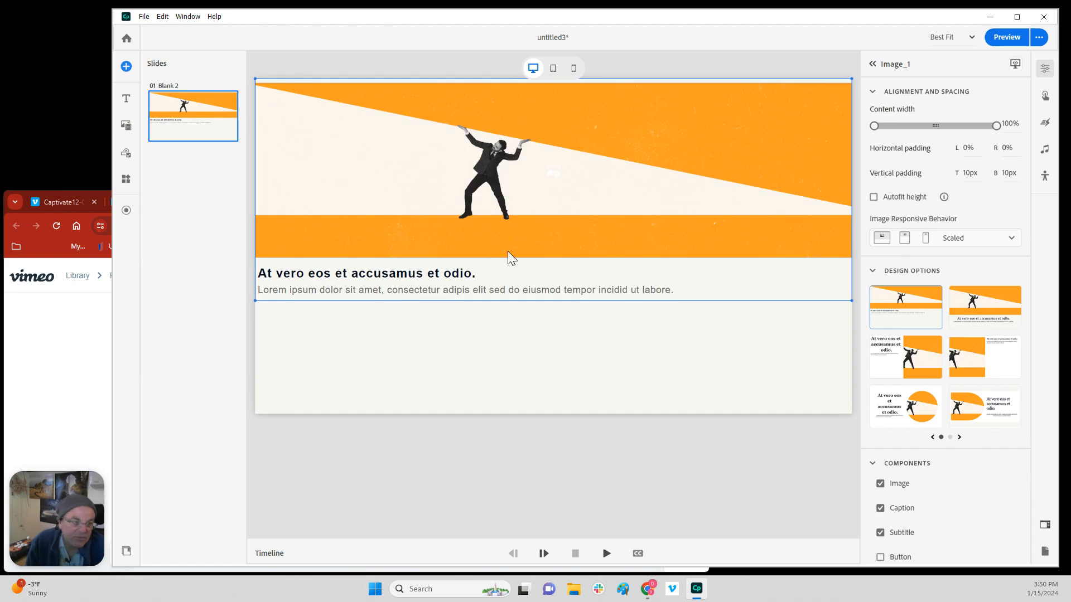
pyautogui.click(960, 437)
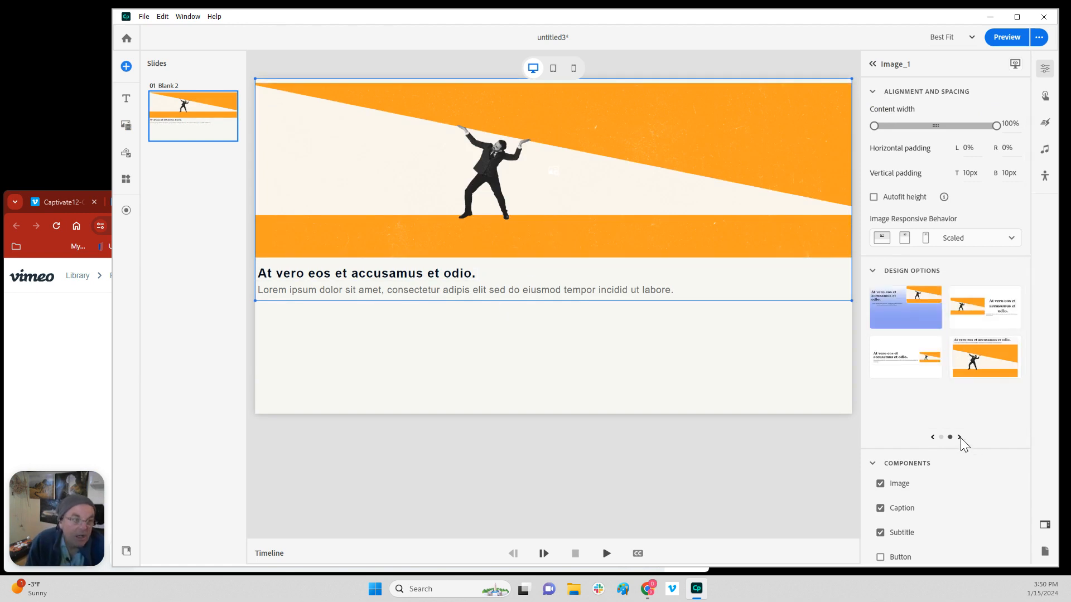
pyautogui.click(999, 316)
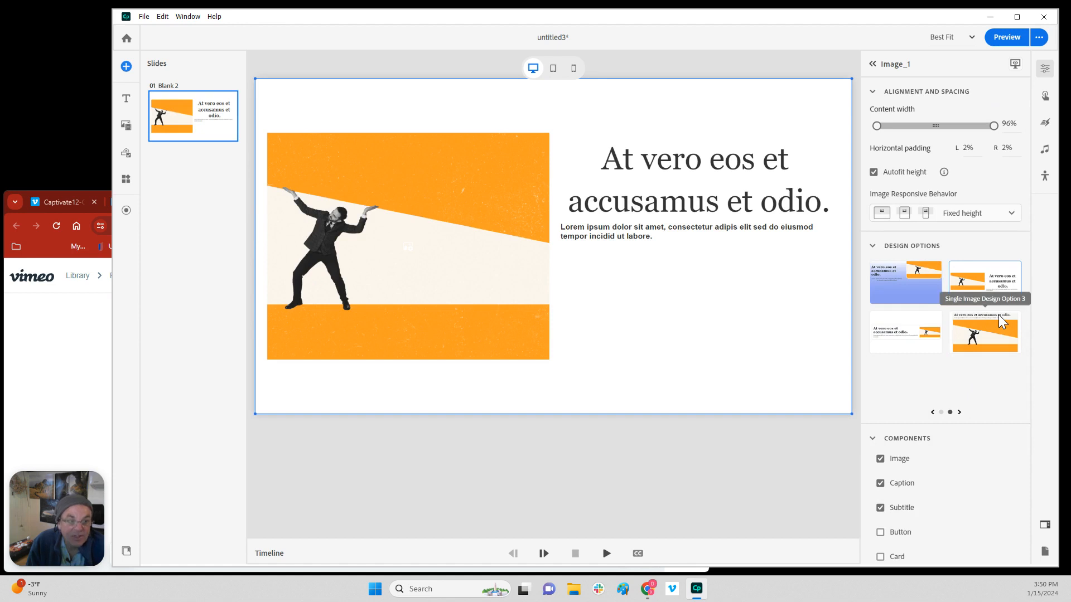
# Select the title, subtitle and picture inside the image block in turn to inspect each element's properties
pyautogui.click(694, 203)
pyautogui.click(678, 235)
pyautogui.click(690, 163)
pyautogui.click(662, 234)
pyautogui.click(461, 235)
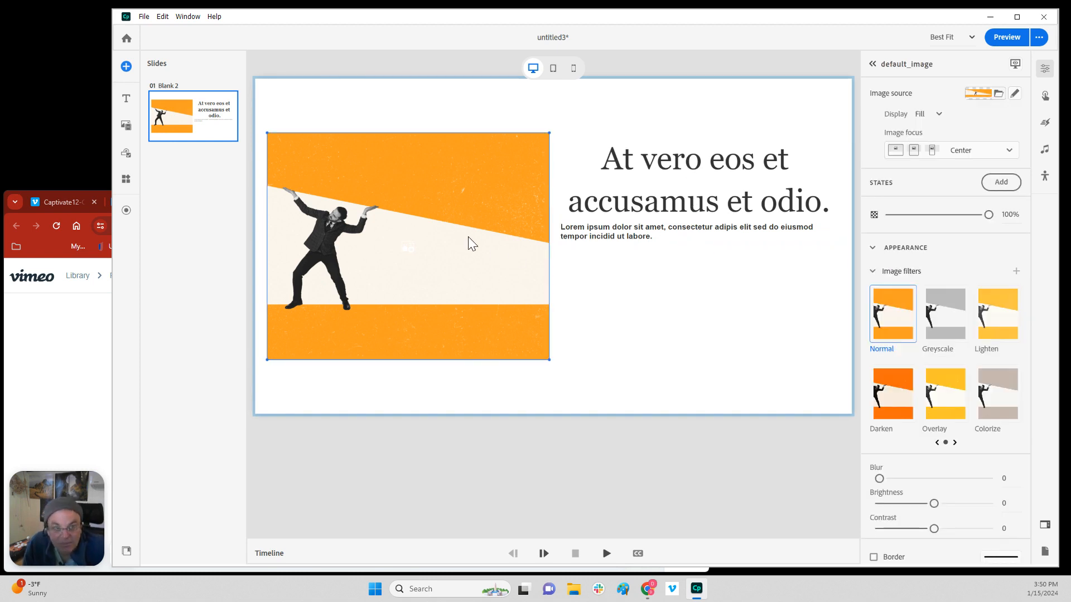
# Toggle the image block's Image, Caption and Subtitle components off and back on, and enable its Button component
pyautogui.click(839, 341)
pyautogui.scroll(-1, 926, 452)
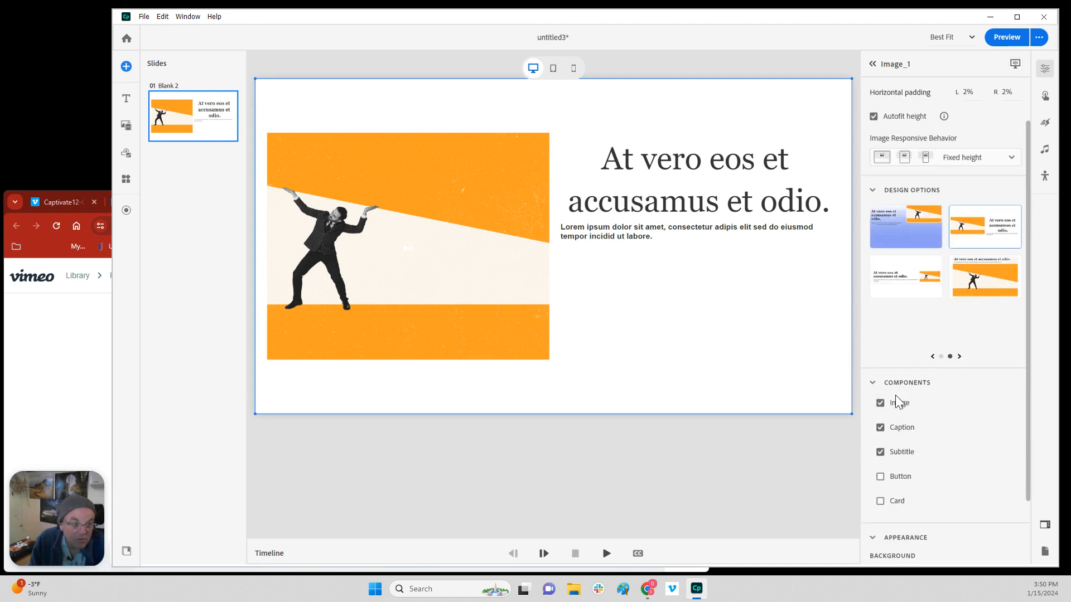
pyautogui.click(881, 403)
pyautogui.click(881, 403)
pyautogui.click(882, 429)
pyautogui.click(882, 428)
pyautogui.click(880, 451)
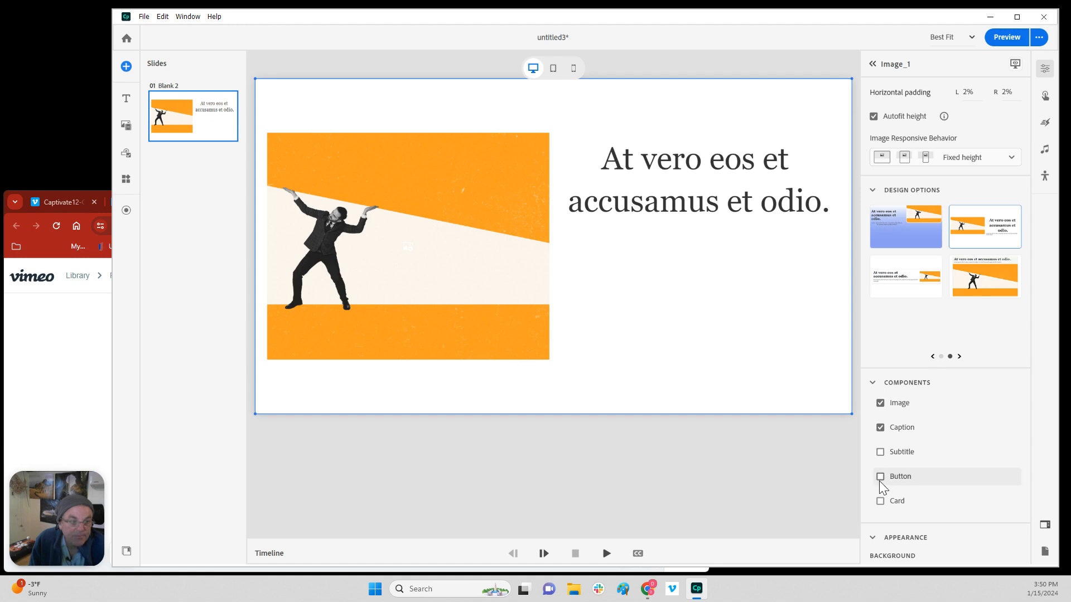
pyautogui.click(880, 478)
pyautogui.click(879, 453)
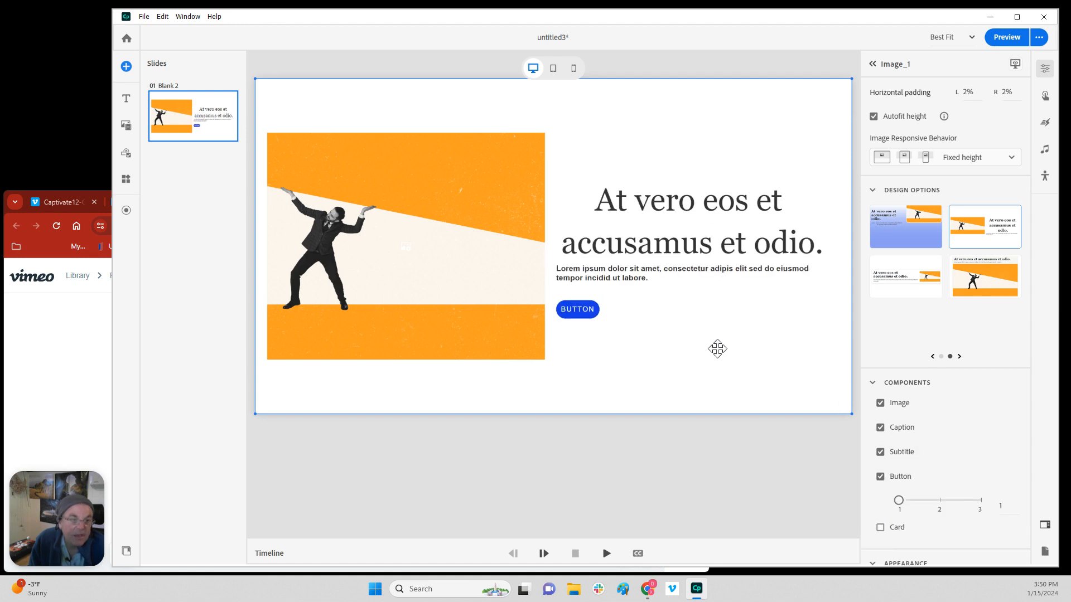
# Replace the image block's placeholder picture with the silver car photo from Assets
pyautogui.click(652, 278)
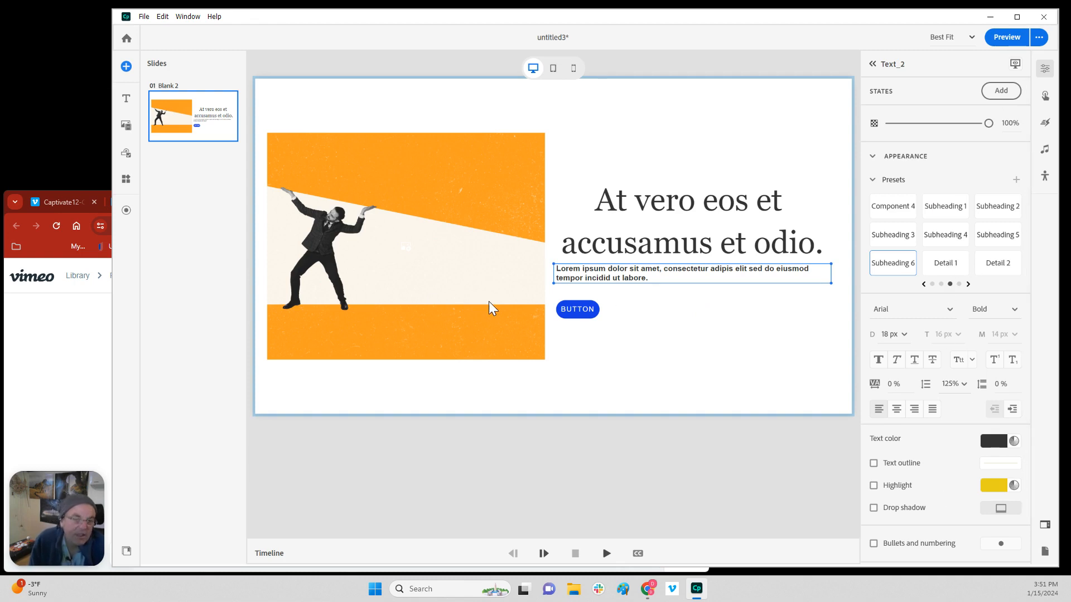
pyautogui.click(397, 253)
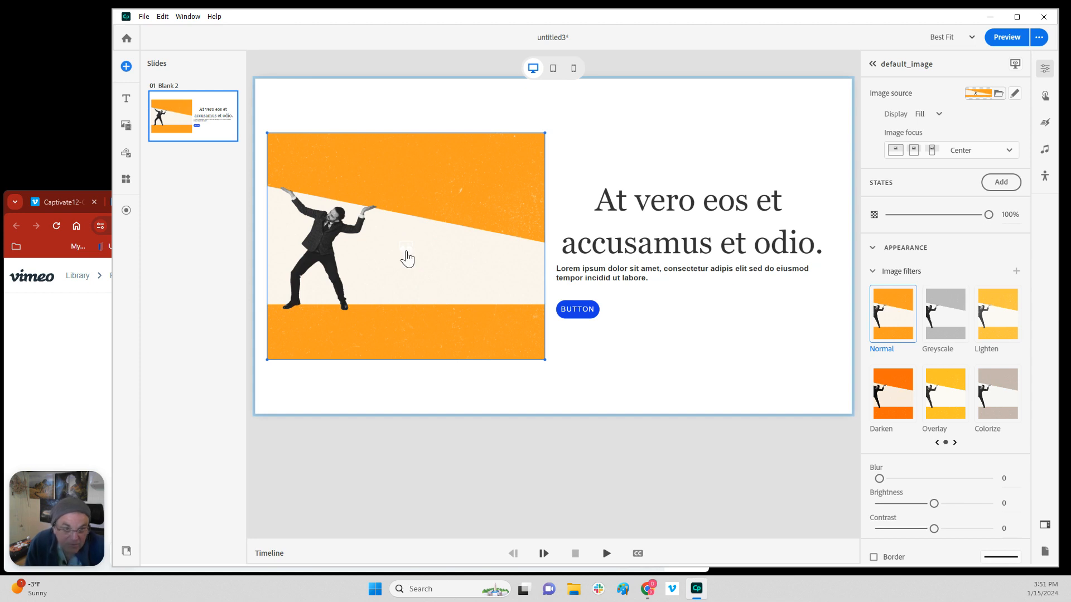
pyautogui.click(409, 252)
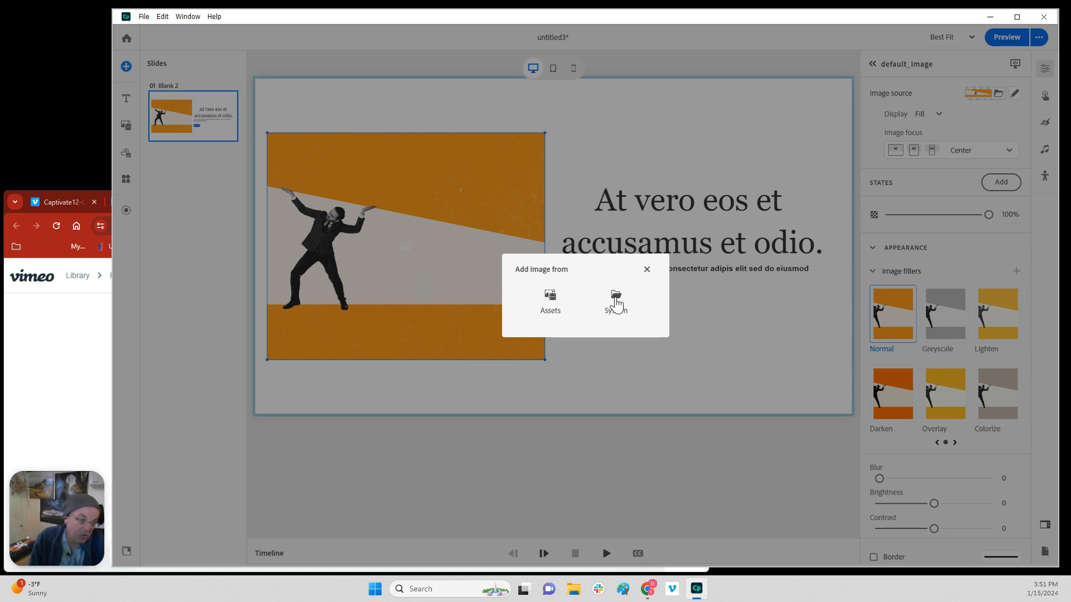
pyautogui.click(565, 301)
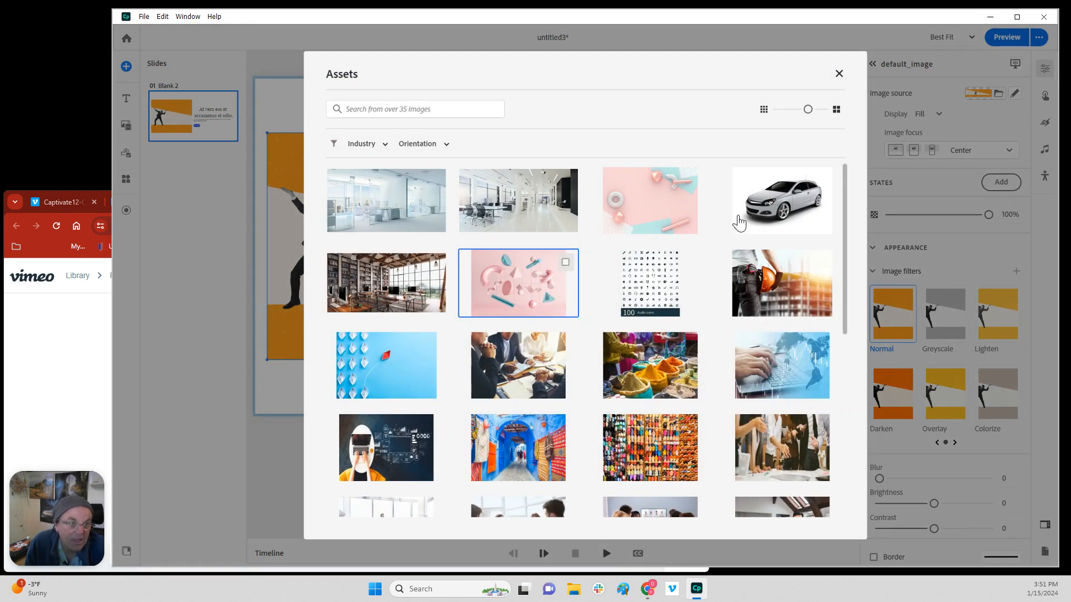
pyautogui.click(774, 213)
pyautogui.click(815, 516)
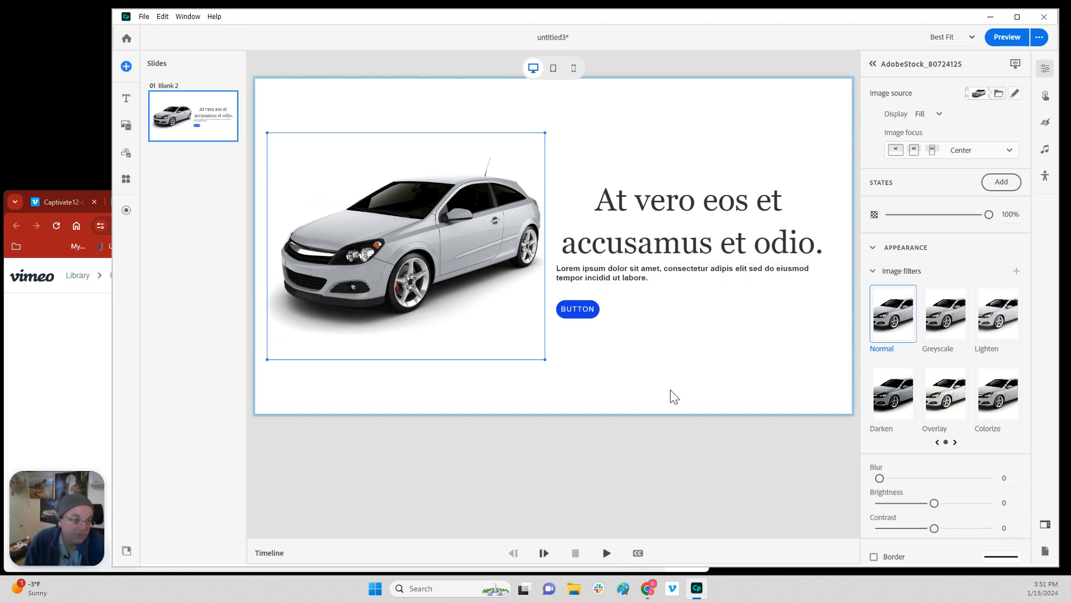
# Add an Image Grid media block below the car block and set its number of images to 5
pyautogui.click(709, 403)
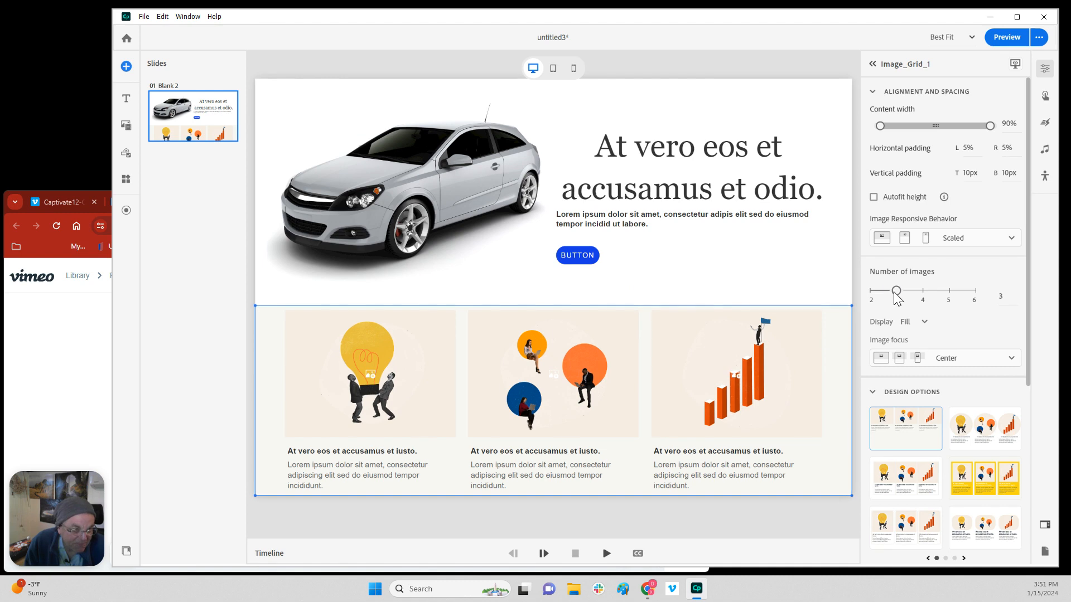
pyautogui.moveTo(896, 290); pyautogui.dragTo(949, 291)
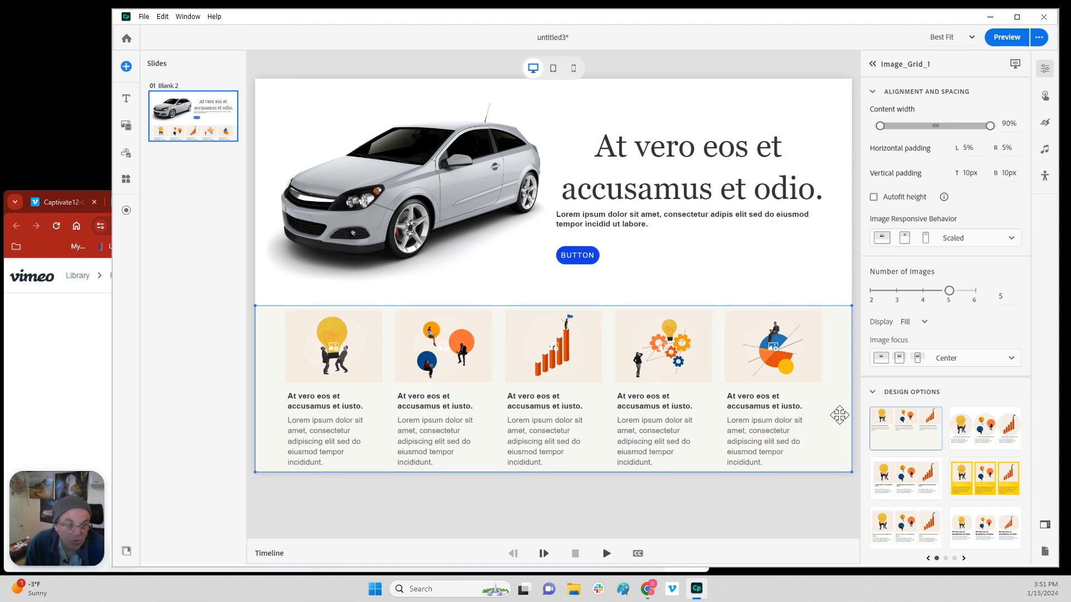
pyautogui.click(807, 433)
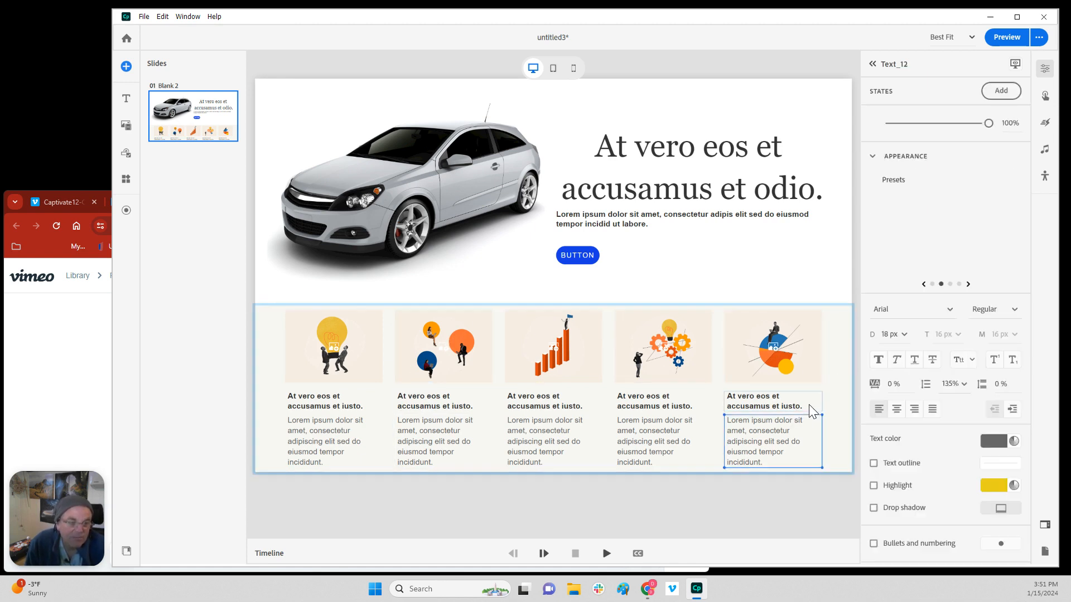
pyautogui.click(815, 308)
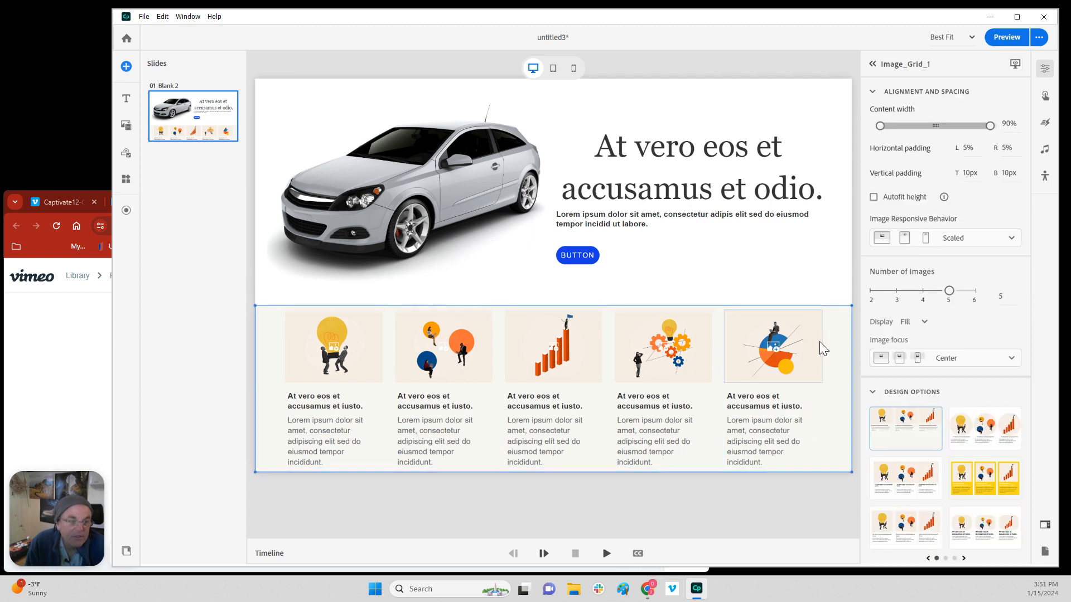
pyautogui.click(820, 461)
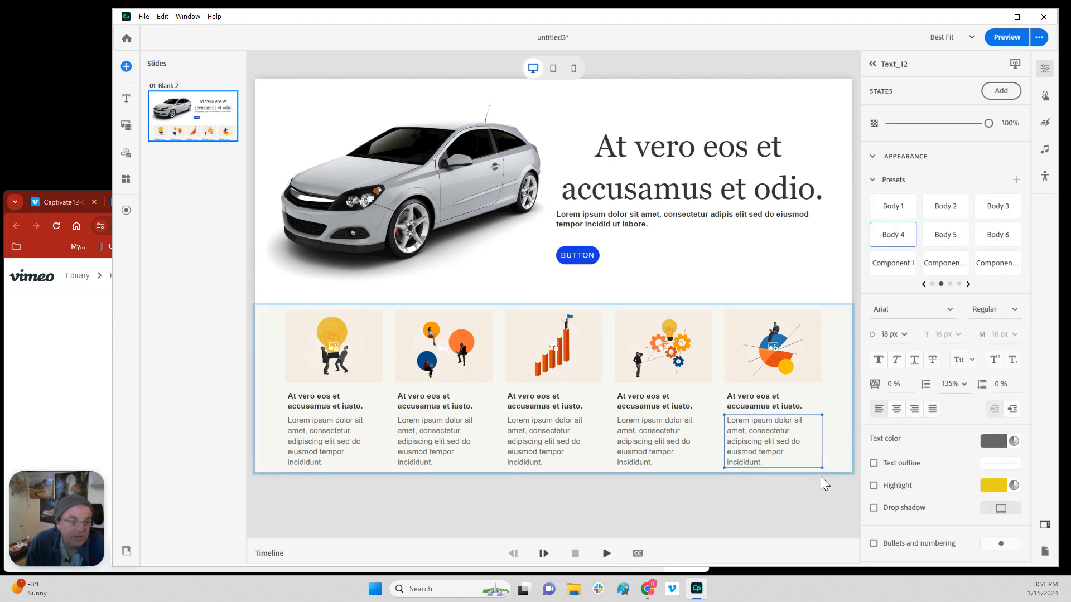
# Apply the "Image Grid (image on card)" design option with circular pictures to the whole image grid
pyautogui.click(814, 471)
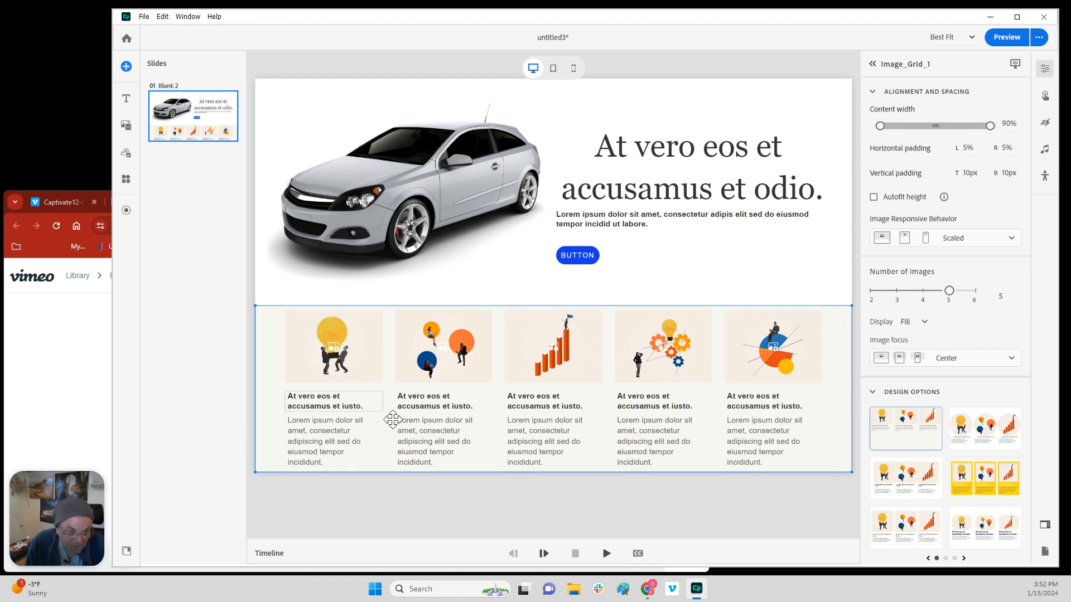
pyautogui.scroll(-5, 951, 454)
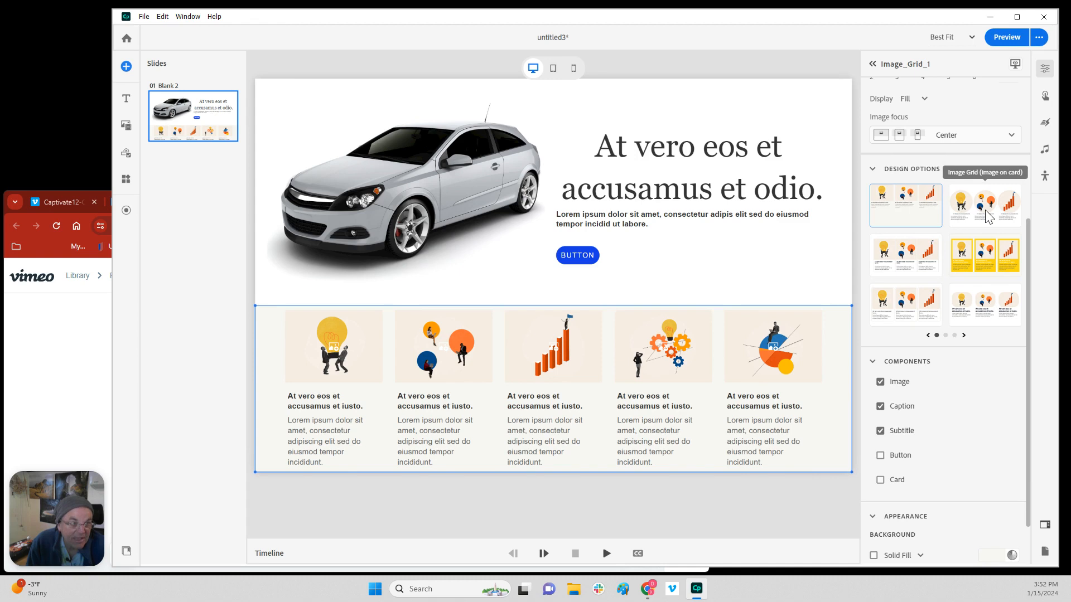
pyautogui.click(986, 214)
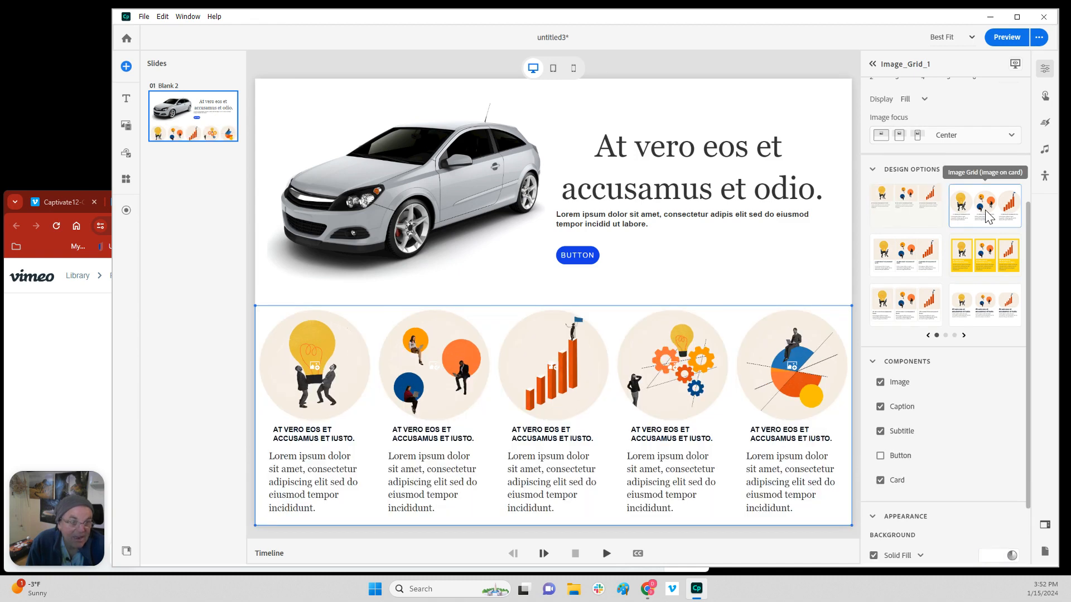
# Switch the image grid's Image and Caption components off and back on
pyautogui.click(881, 383)
pyautogui.click(881, 383)
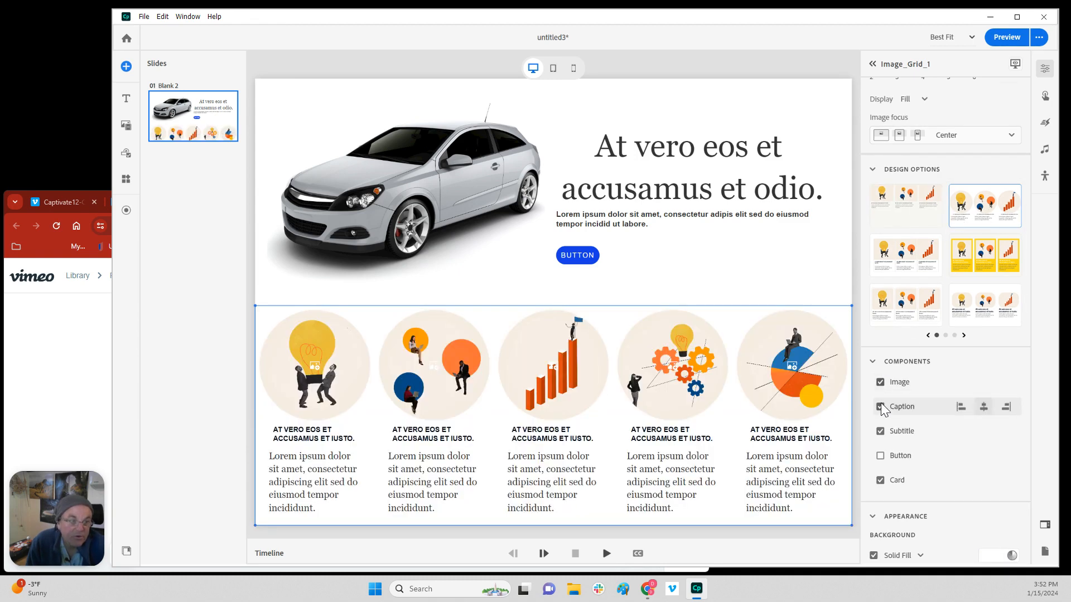
pyautogui.click(881, 406)
pyautogui.click(881, 406)
# Replace the first circular picture in the grid with the Assets photo of a laptop user on a dark technology background
pyautogui.doubleClick(320, 375)
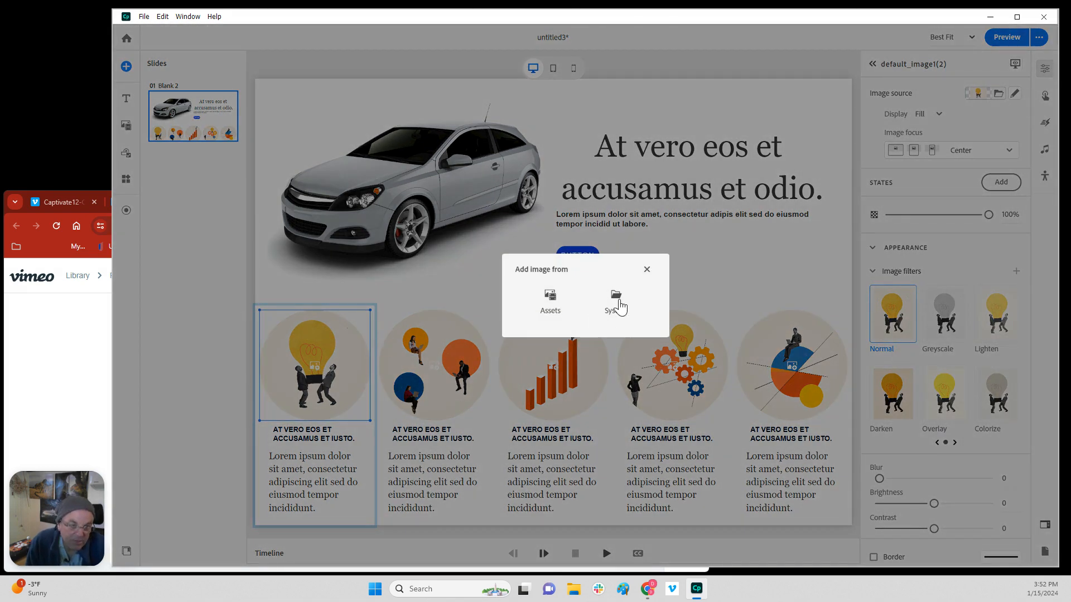
pyautogui.click(550, 298)
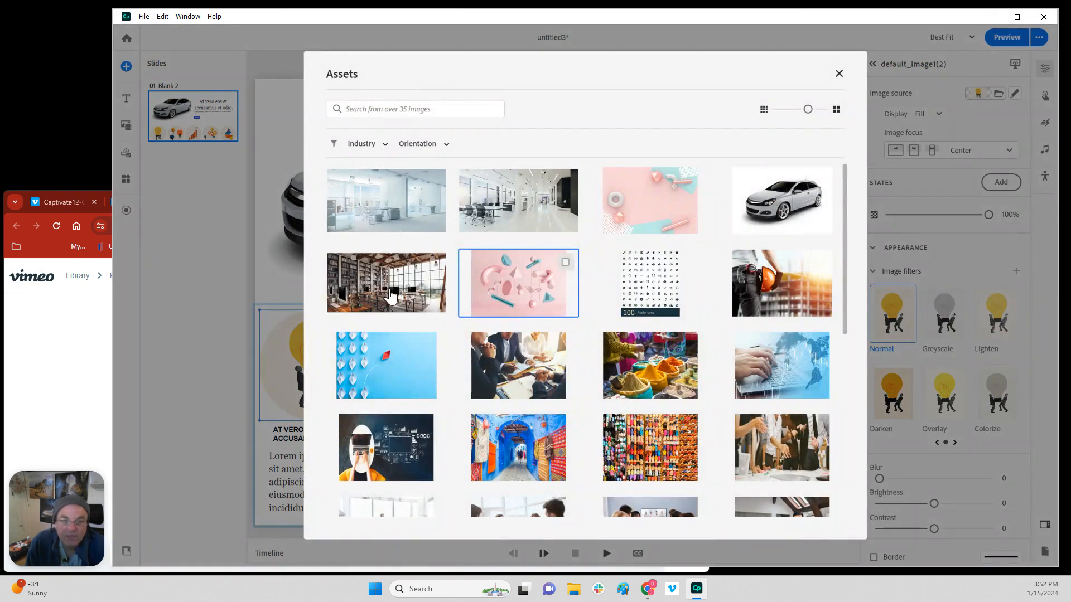
pyautogui.click(384, 379)
pyautogui.click(415, 449)
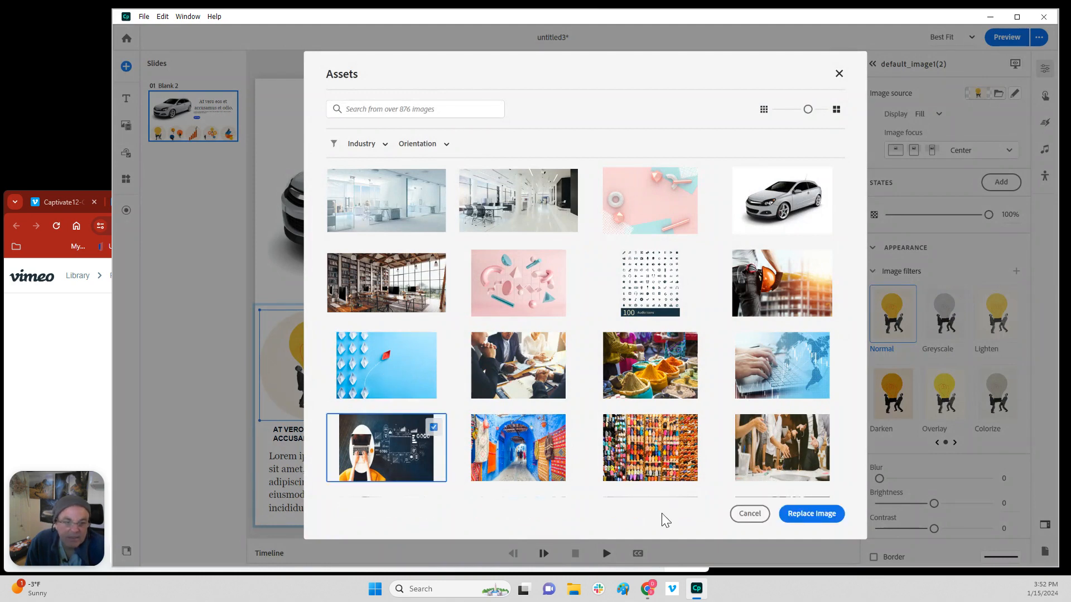
pyautogui.click(803, 512)
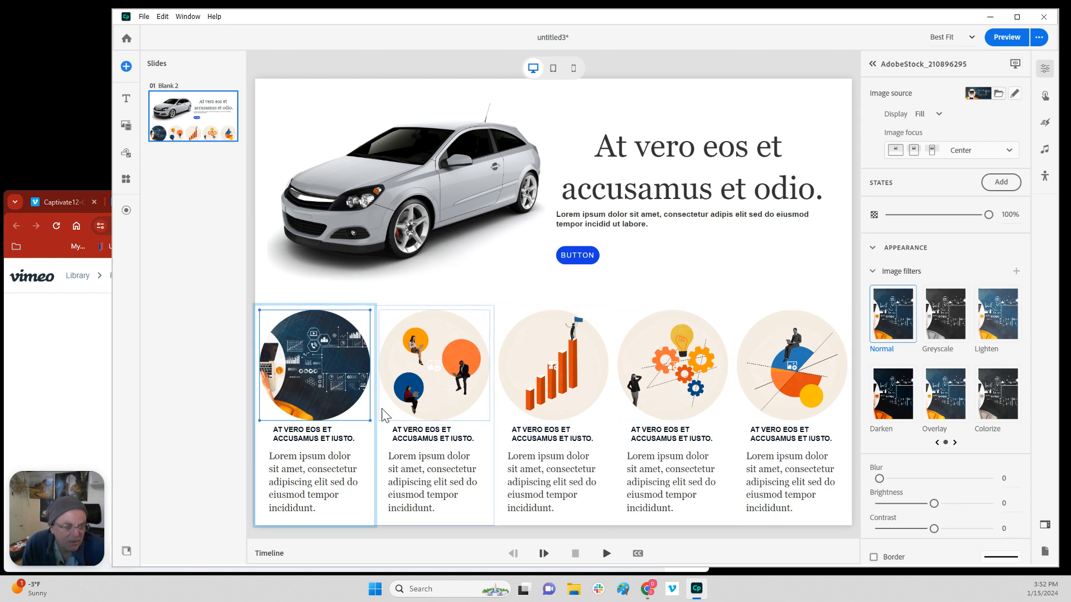
# Insert a Single Character media block below the image grid
pyautogui.click(253, 479)
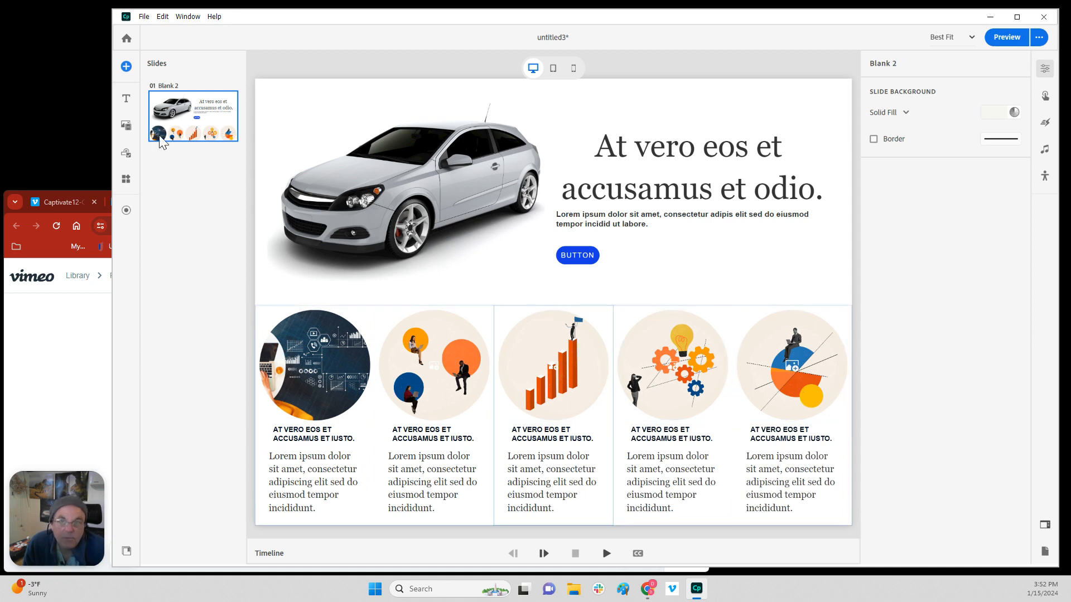
pyautogui.click(126, 125)
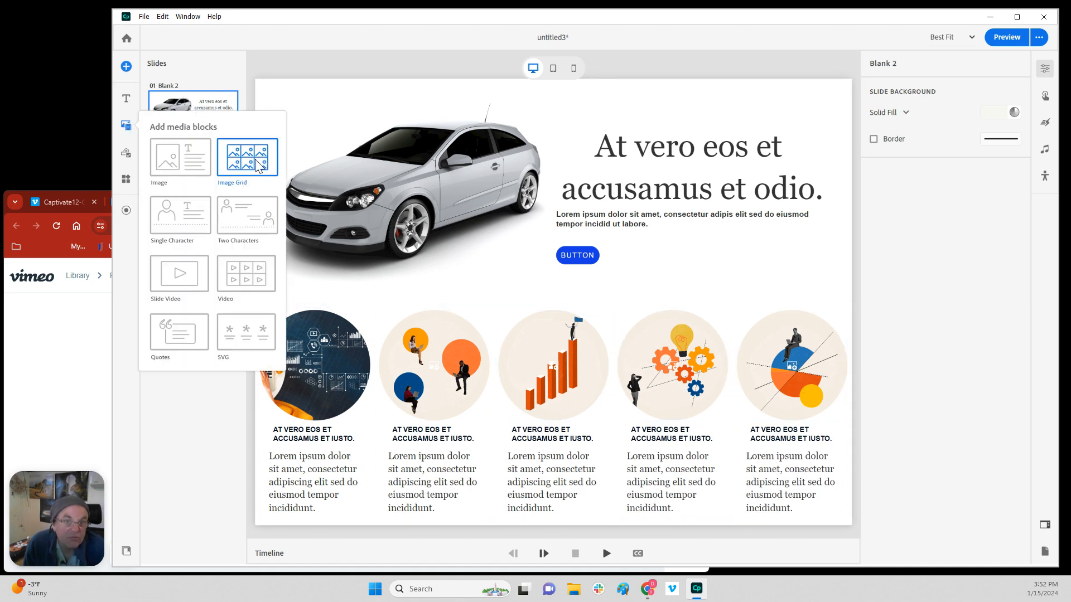
pyautogui.click(180, 218)
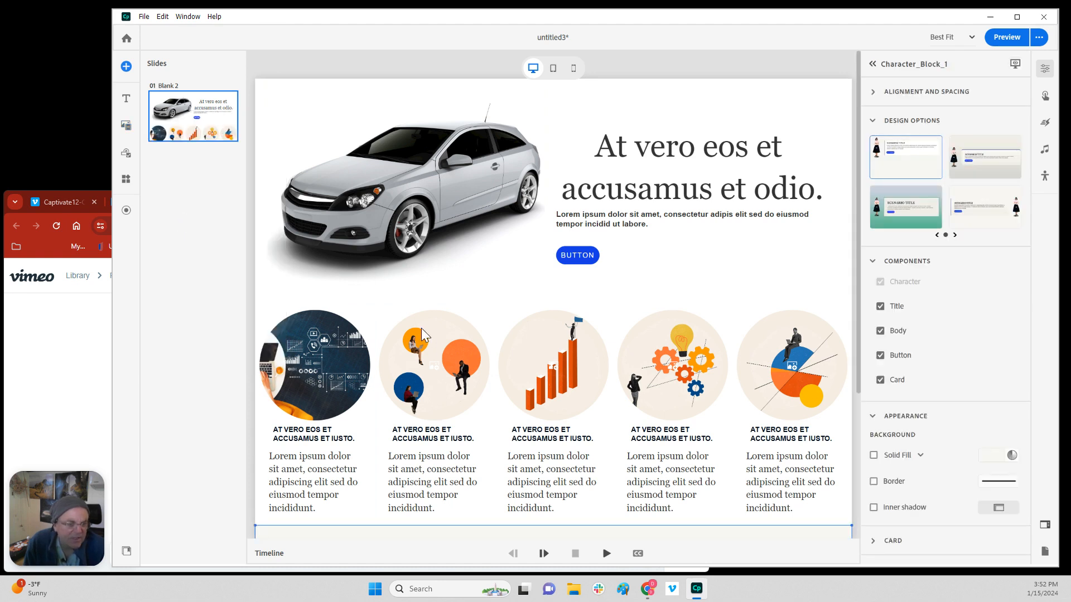
pyautogui.scroll(-3, 474, 367)
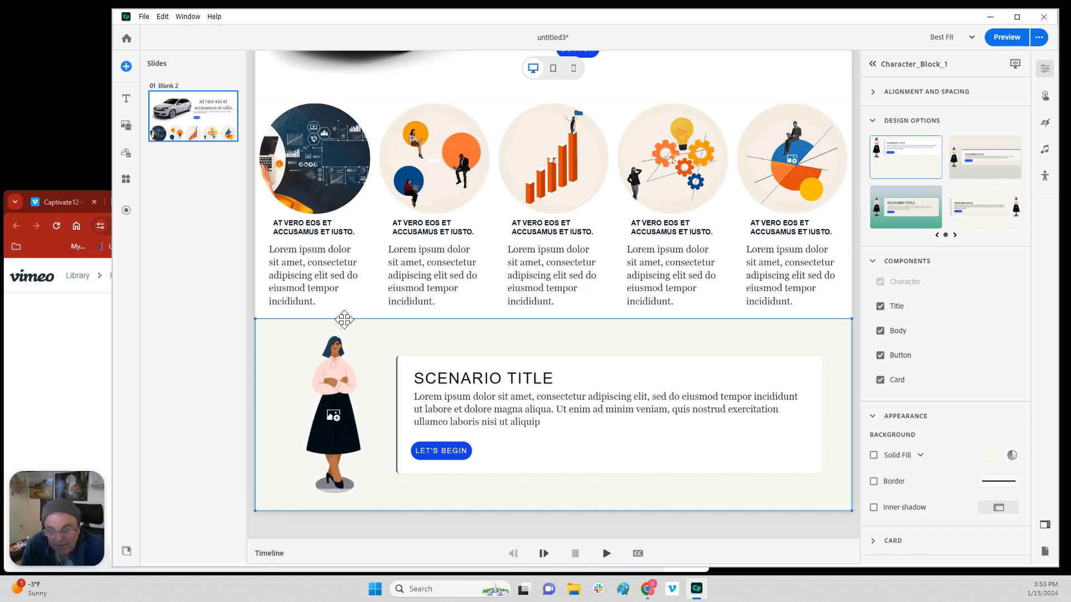
# Replace the block's placeholder character with the Assets character Steve in the front-facing pose with both arms raised in celebration
pyautogui.click(334, 417)
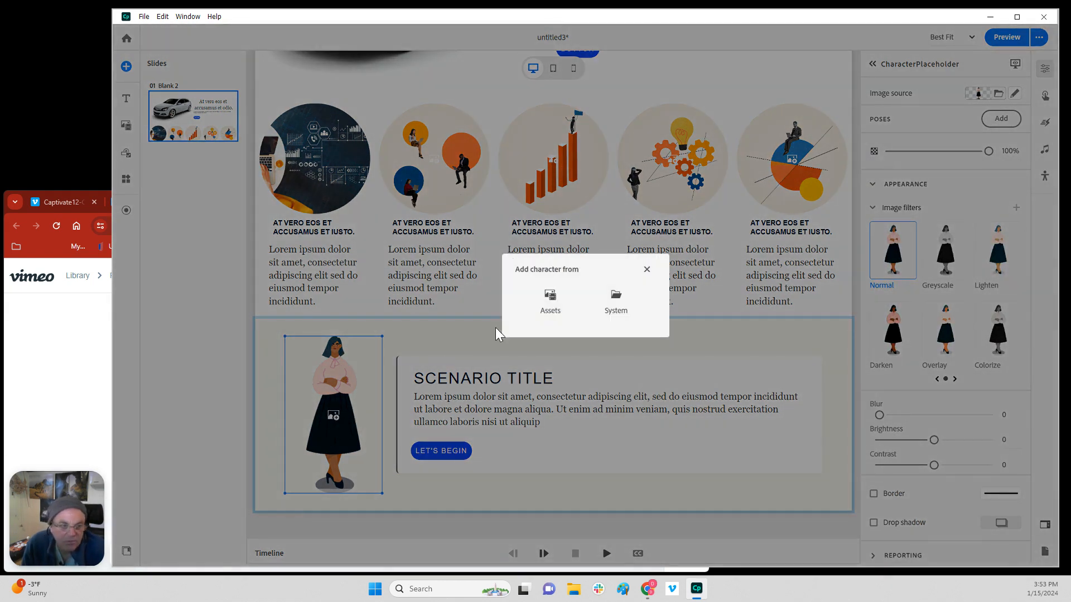
pyautogui.click(550, 301)
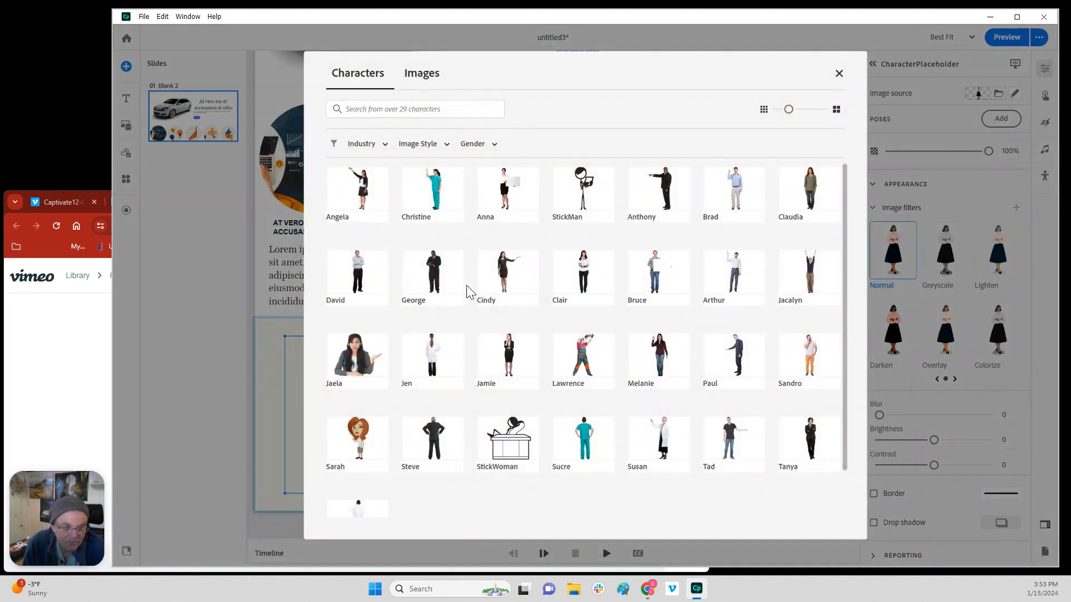
pyautogui.scroll(-1, 557, 385)
pyautogui.scroll(1, 691, 392)
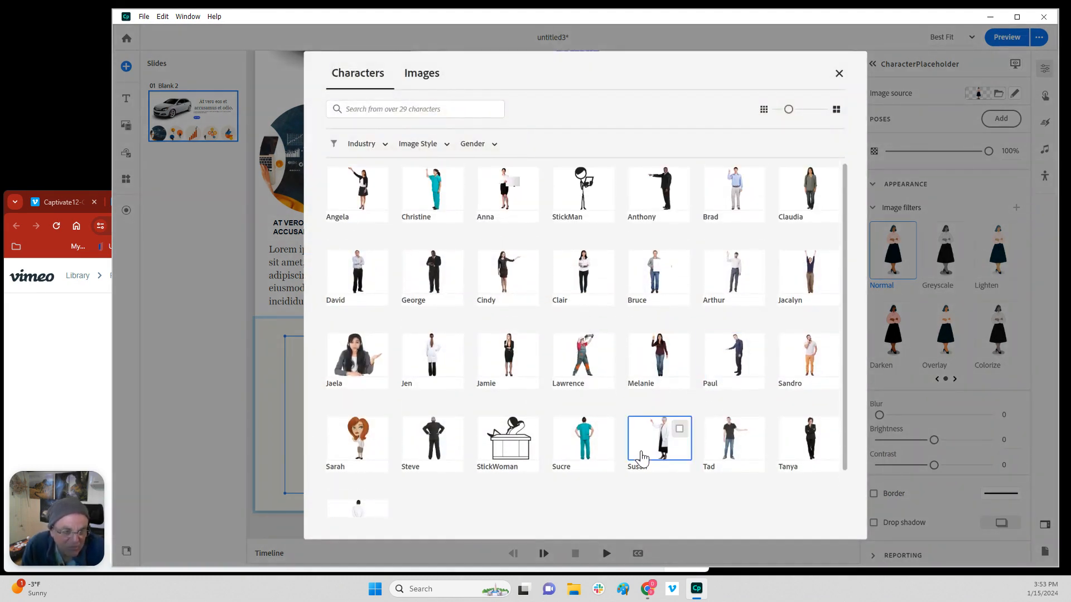
pyautogui.click(435, 444)
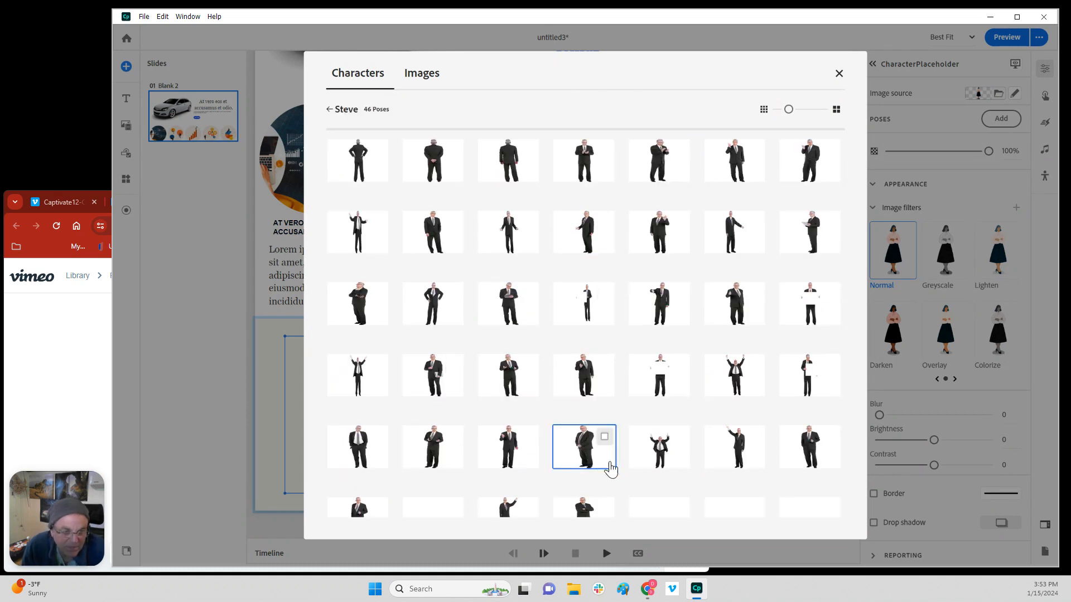
pyautogui.click(736, 377)
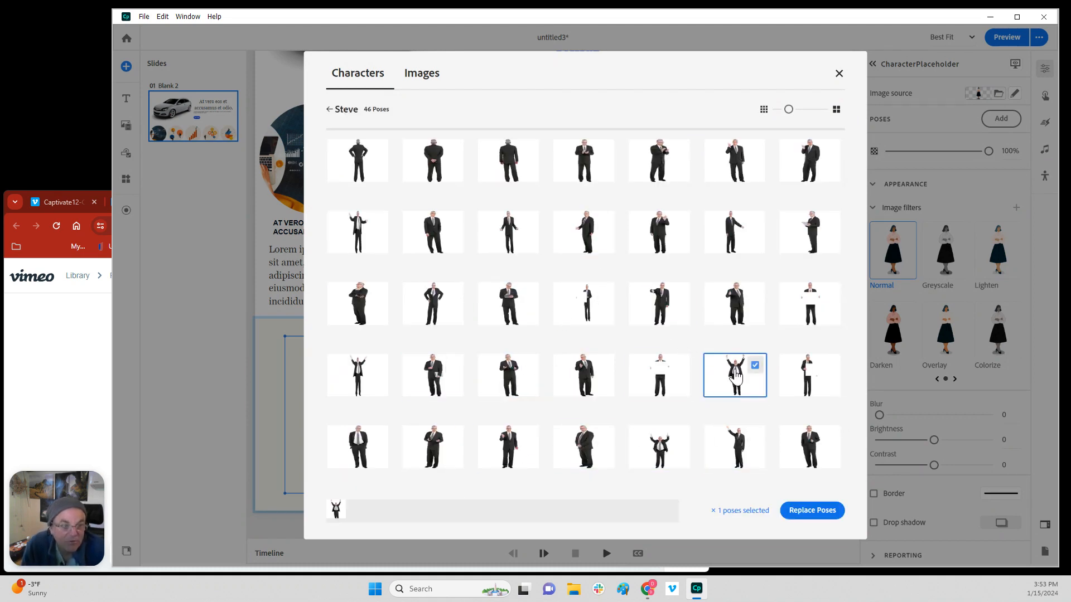
pyautogui.click(807, 518)
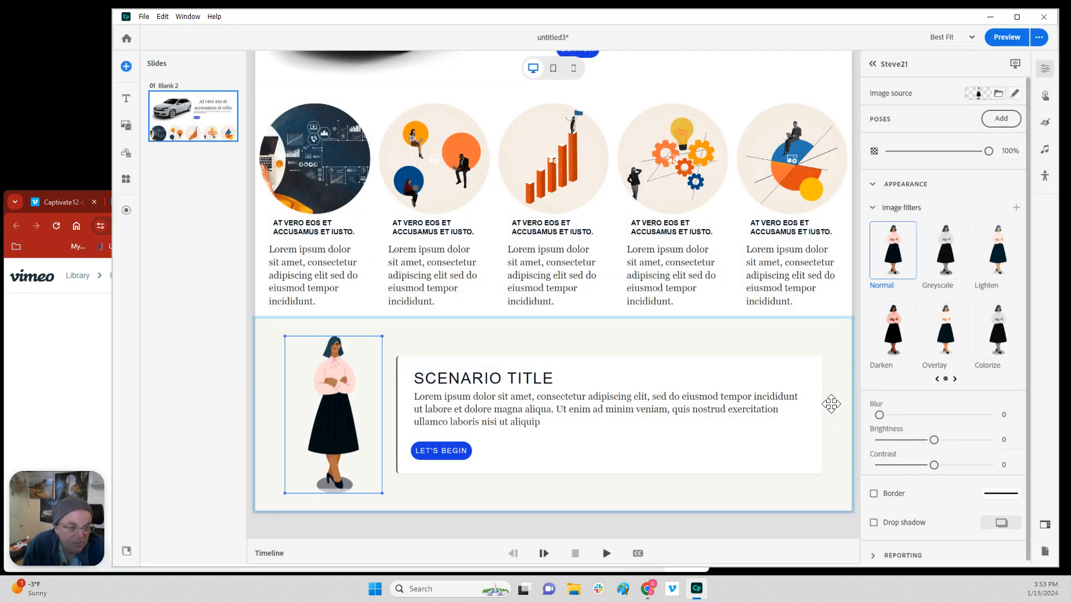
# Switch the whole character block's Title and Body components off and back on, one after the other
pyautogui.click(845, 341)
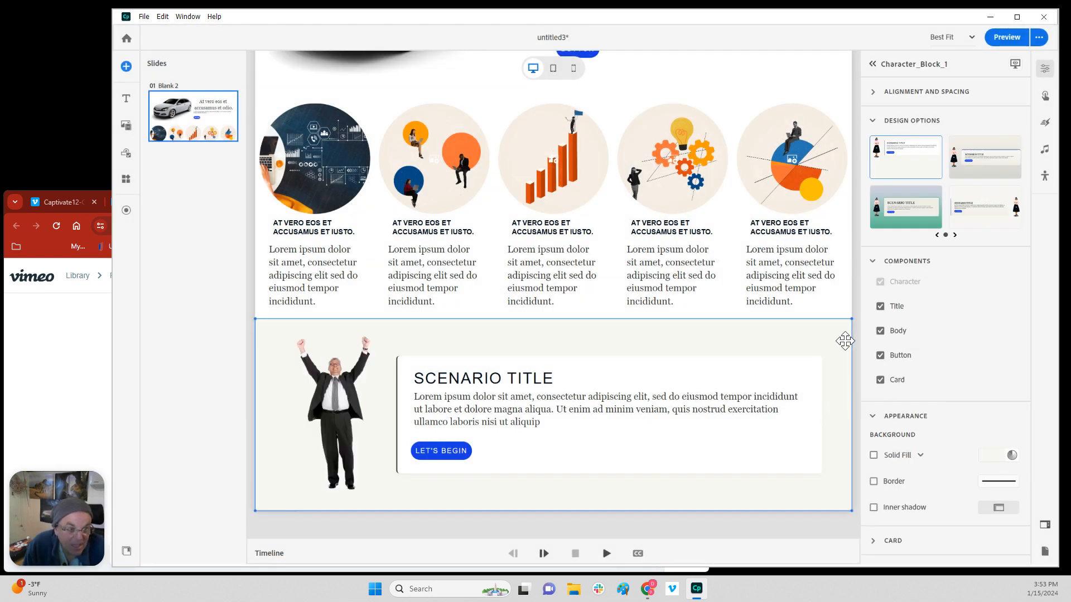
pyautogui.click(880, 307)
pyautogui.click(881, 306)
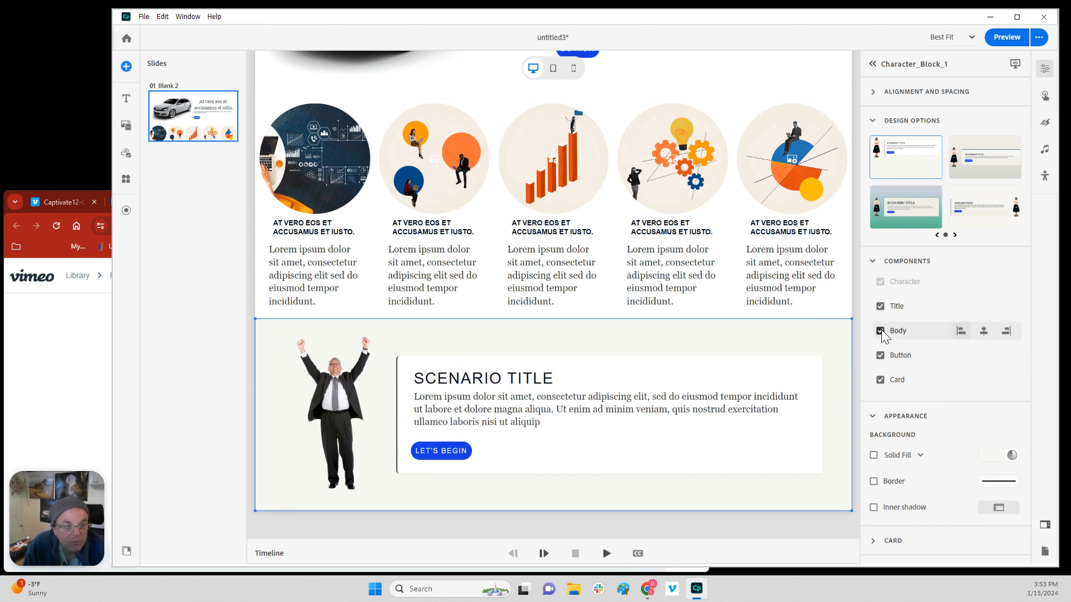
pyautogui.click(881, 330)
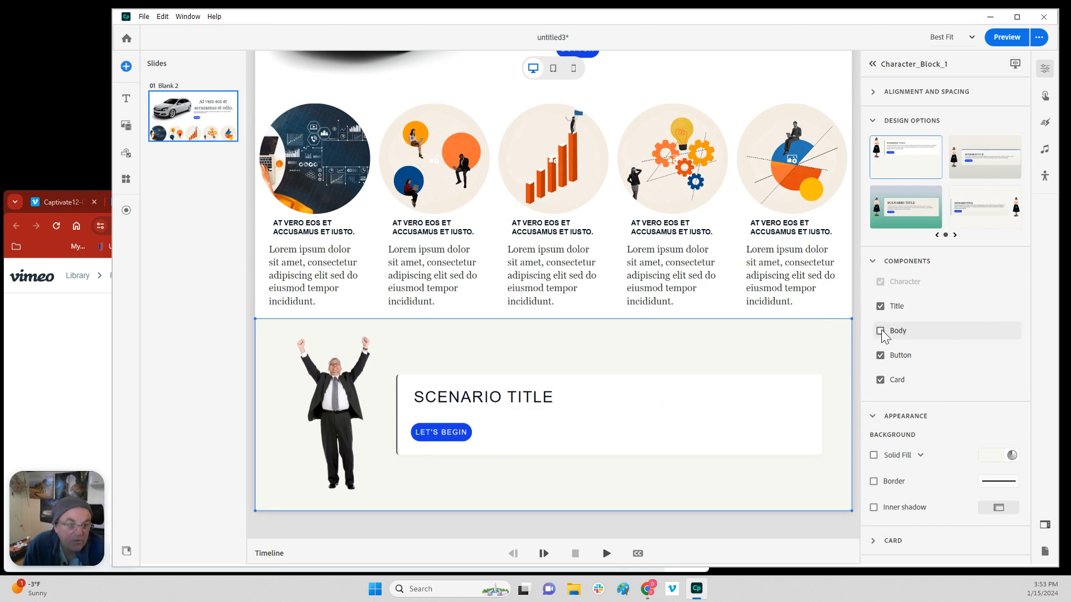
pyautogui.click(881, 330)
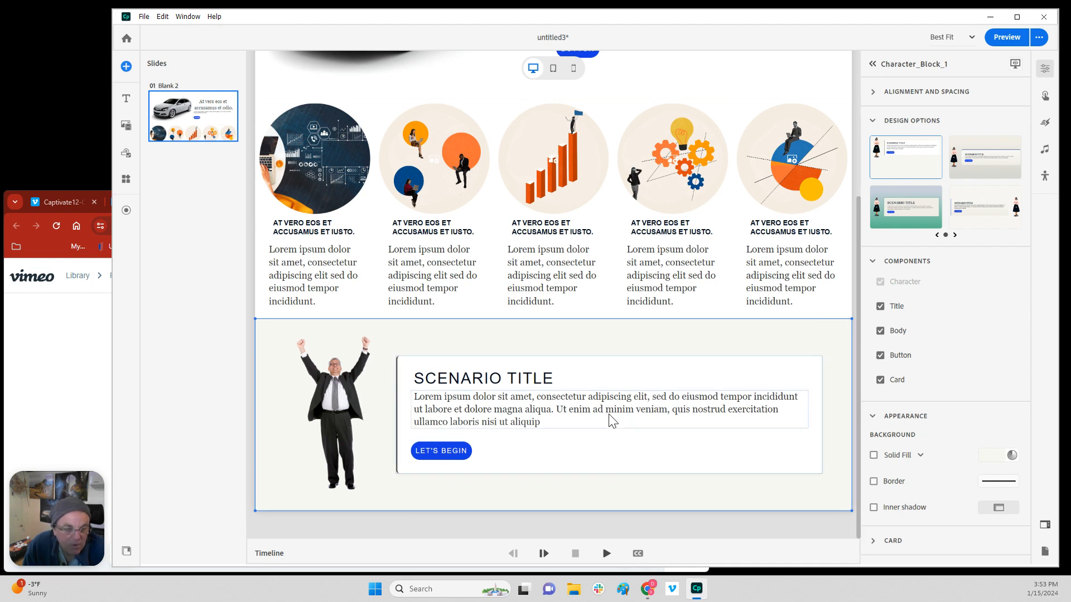